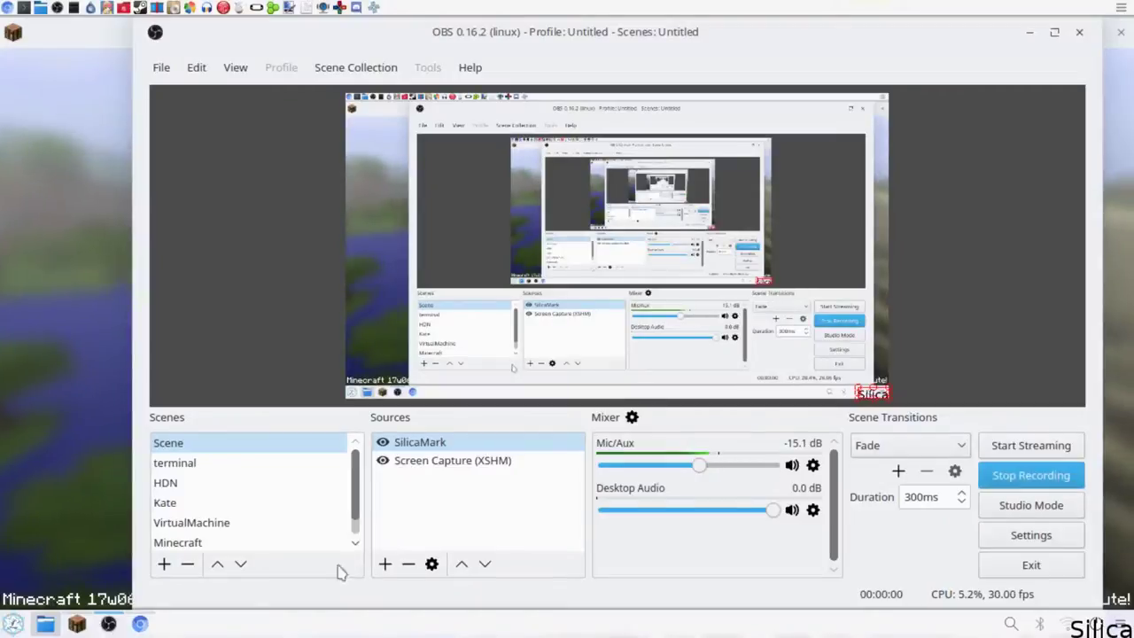
Step: Bring the Chromium window with the YouTube Minecraft map video to the front
left_click(142, 624)
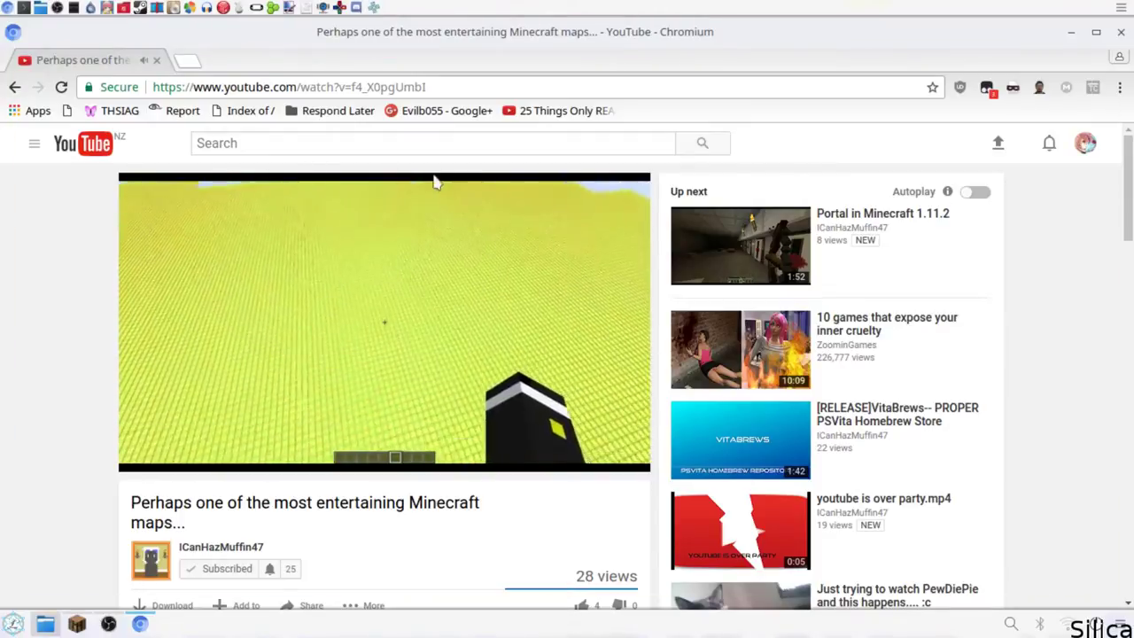
Step: Pause the Minecraft map video at 0:15 of 0:35
left_click(404, 302)
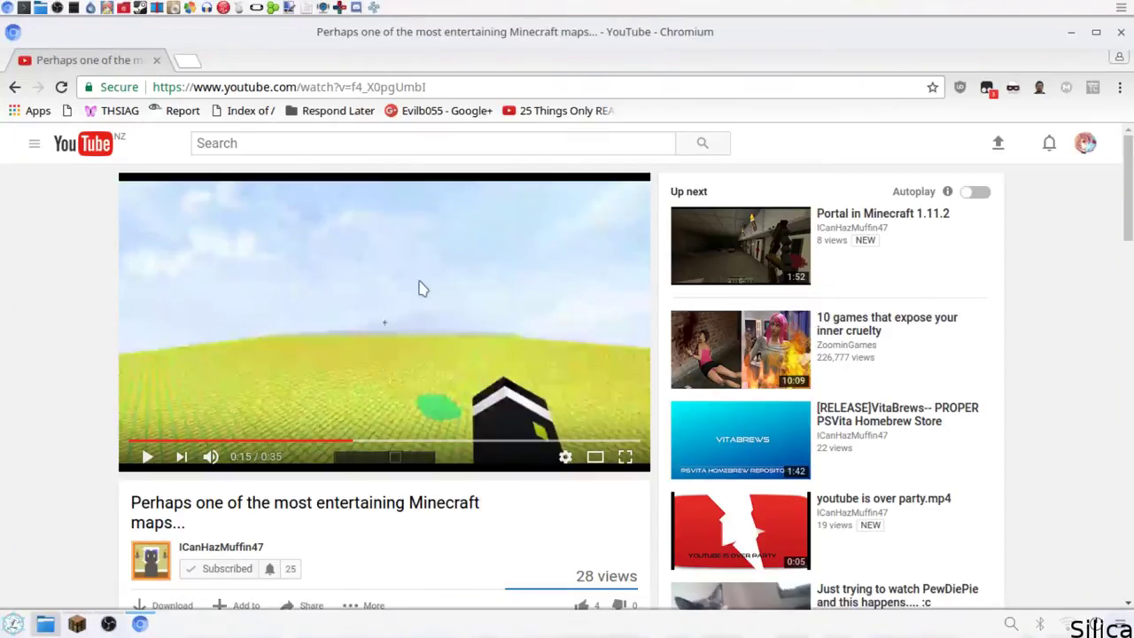
Step: Close Chromium and load the first world in Minecraft's Singleplayer list
left_click(1121, 35)
left_click(99, 266)
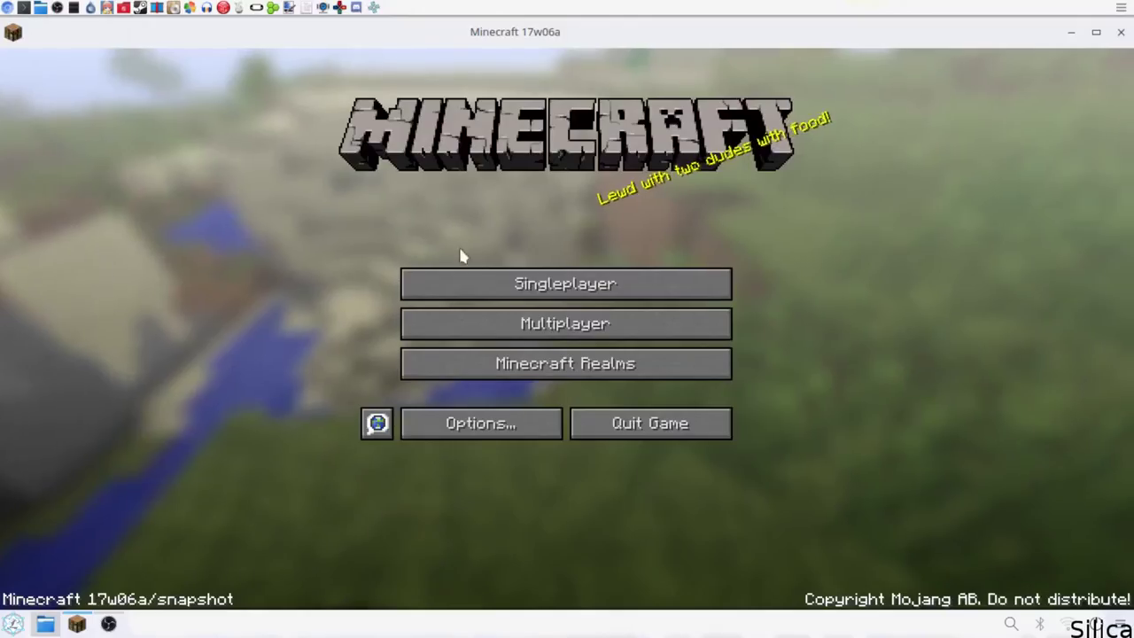
left_click(496, 283)
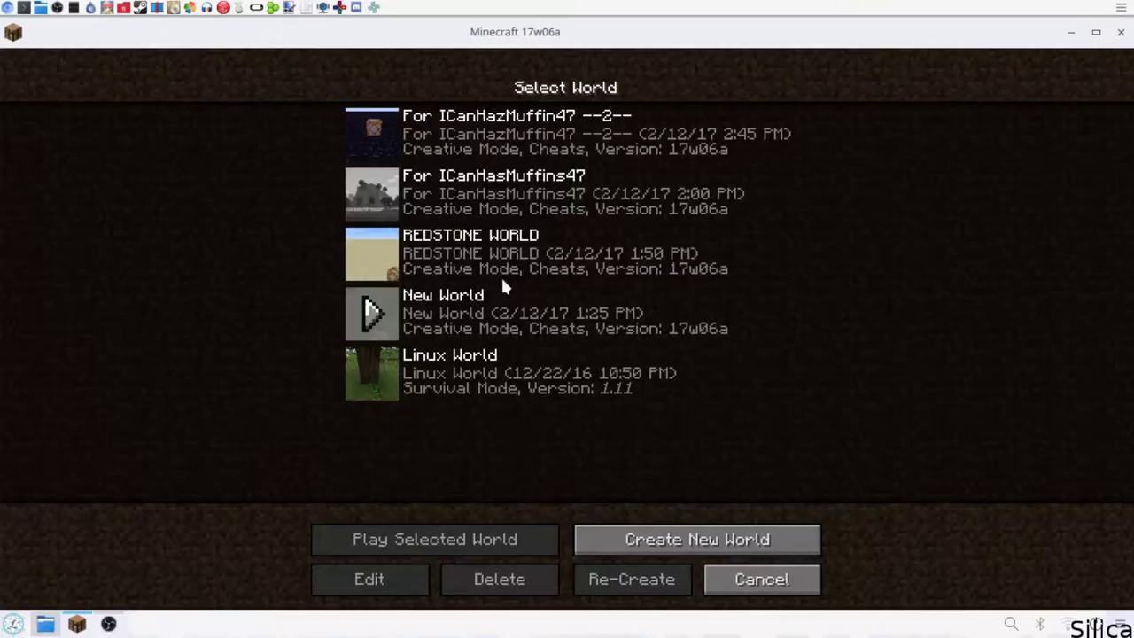
double_click(467, 156)
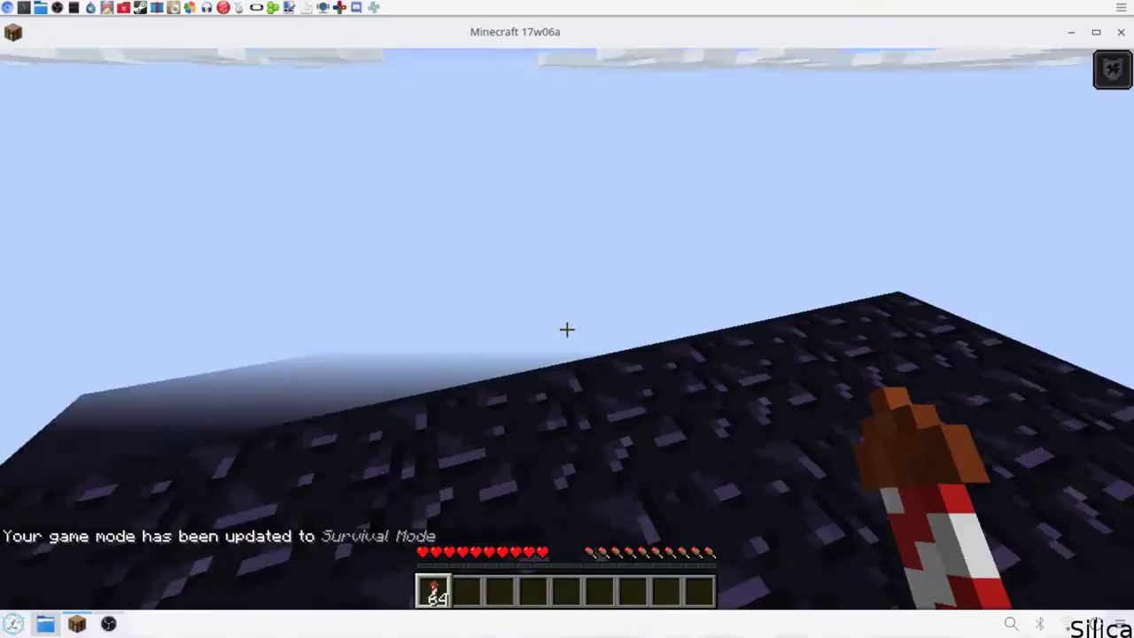
Step: Glide over the obsidian platform, checking front and third-person views
key("F5")
key("F5")
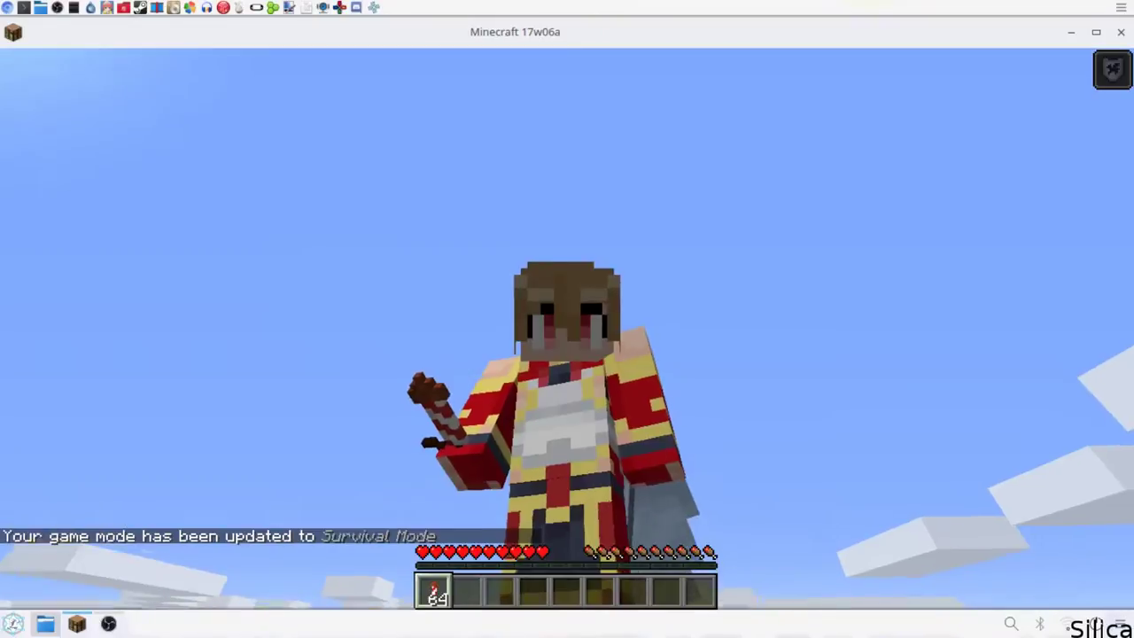
key("F5")
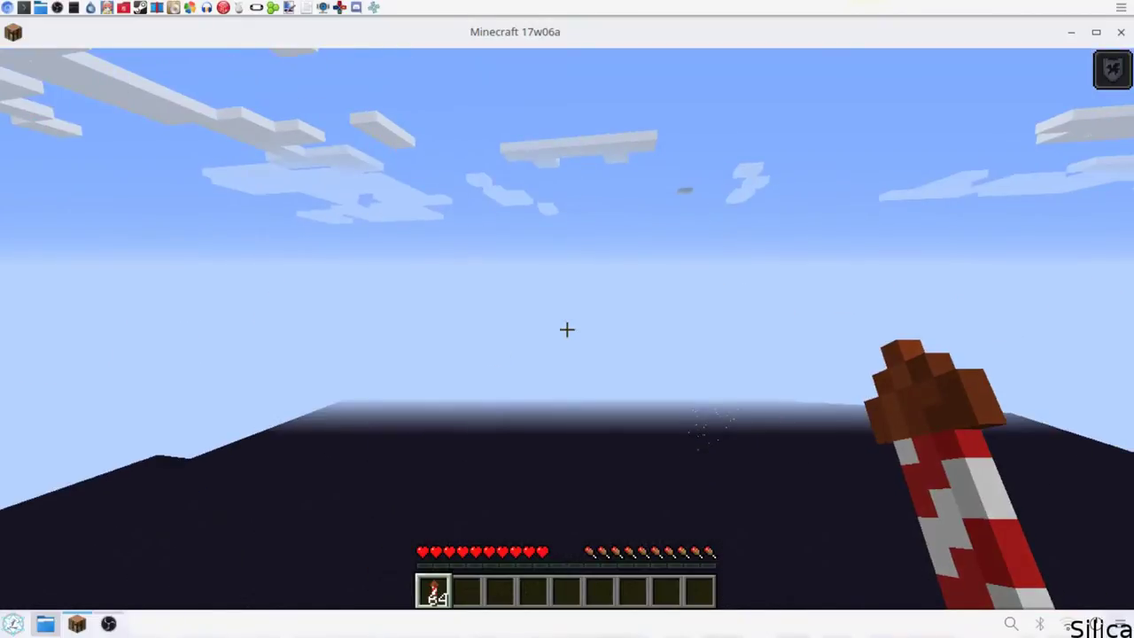
key("F5")
key("F5")
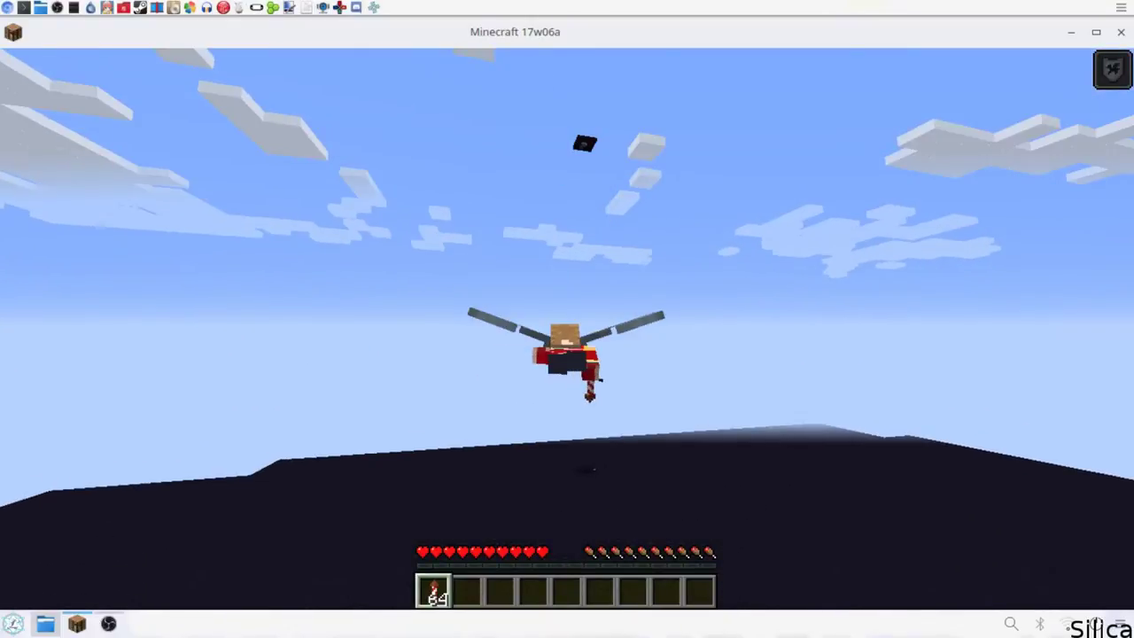
key("F5")
key("F5")
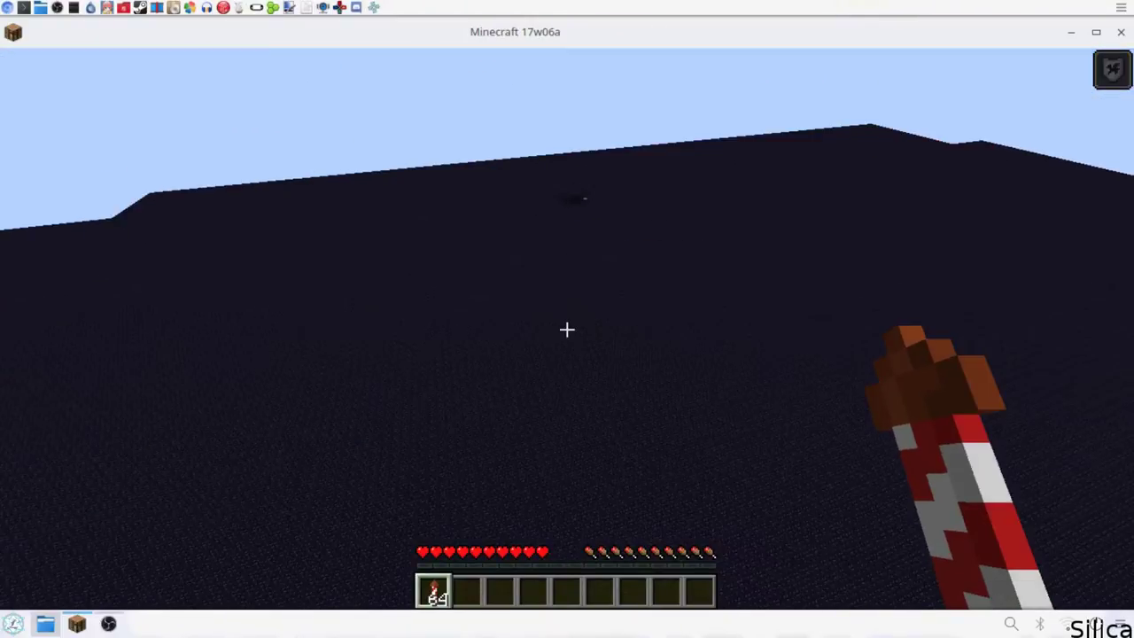
Step: Boost the climb with two firework rockets and show the debug coordinates
right_click(567, 329)
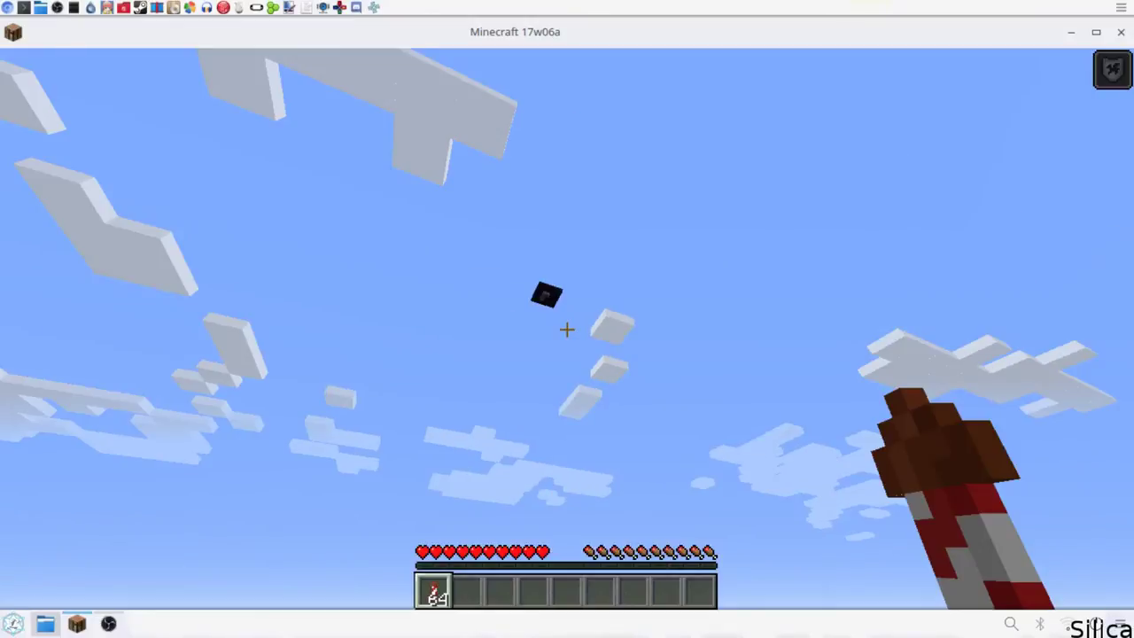
right_click(567, 328)
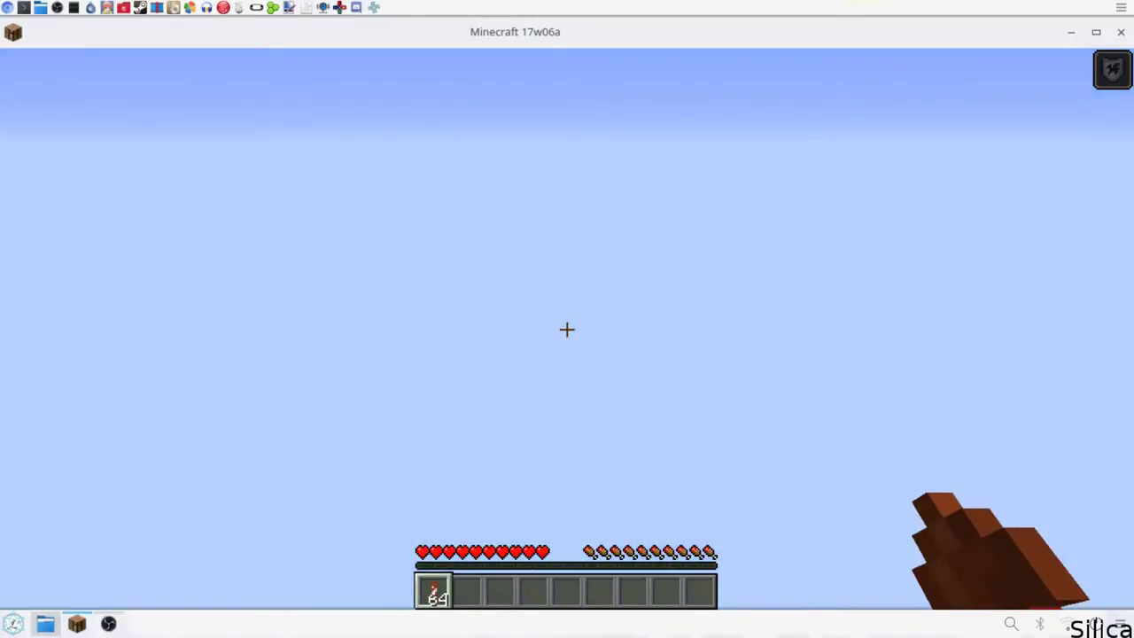
key("F3")
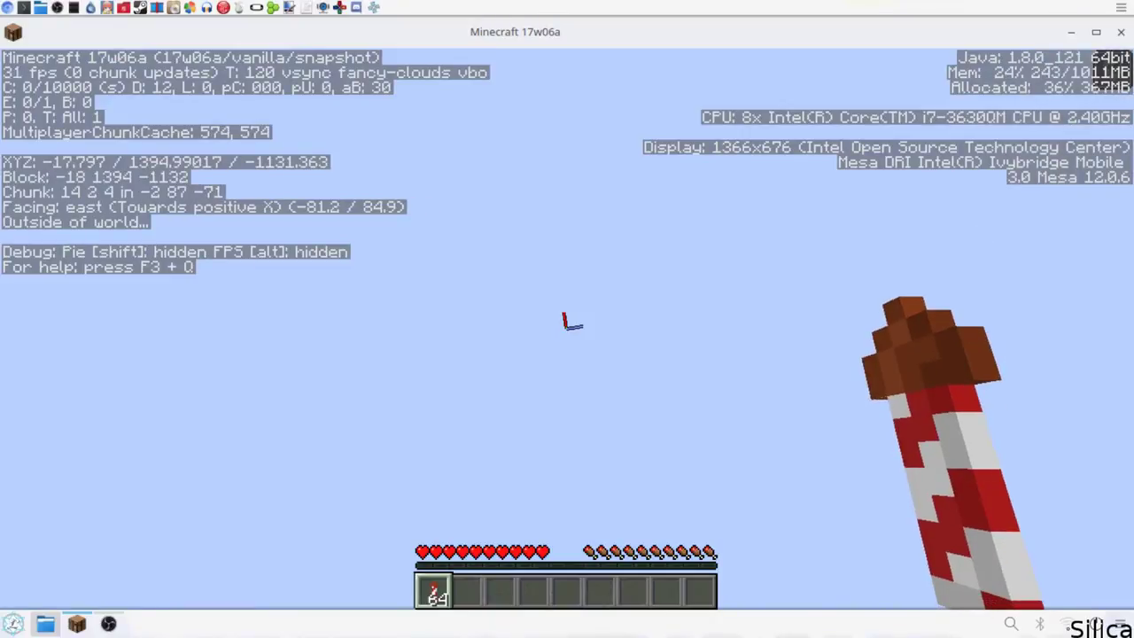
Step: Keep gliding high, toggling the debug overlay and third-person views
key("F3")
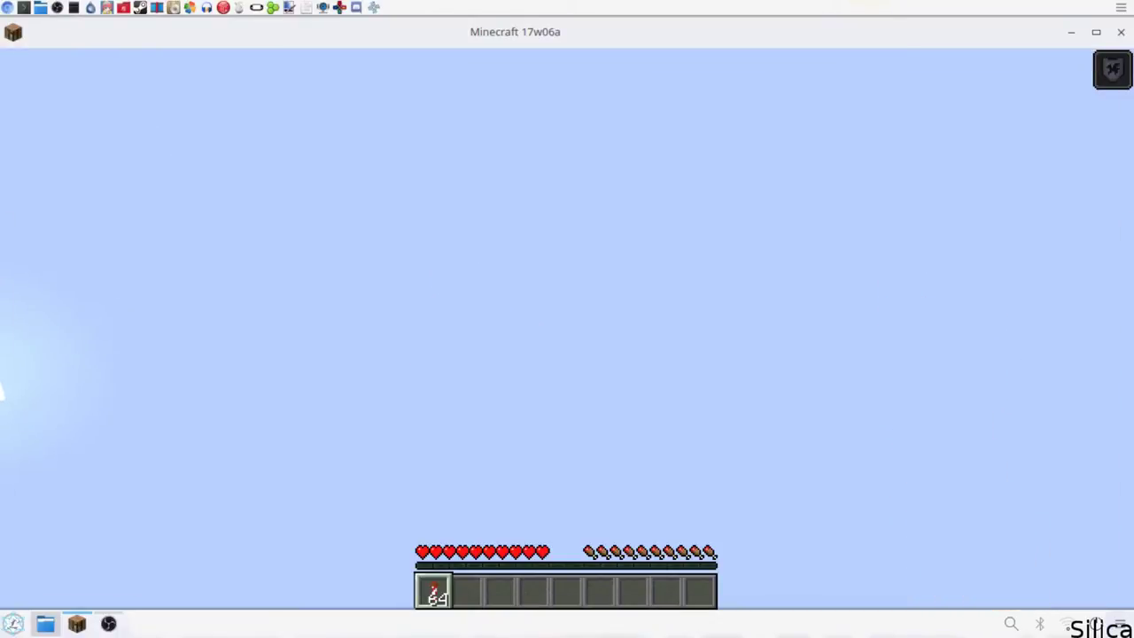
key("F5")
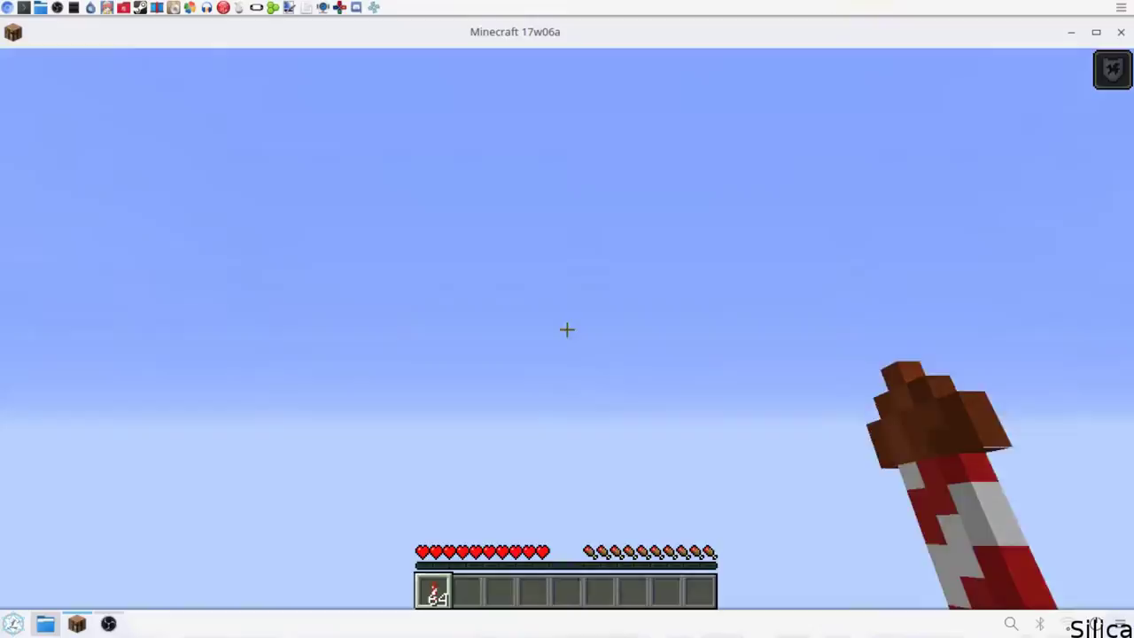
key("F5")
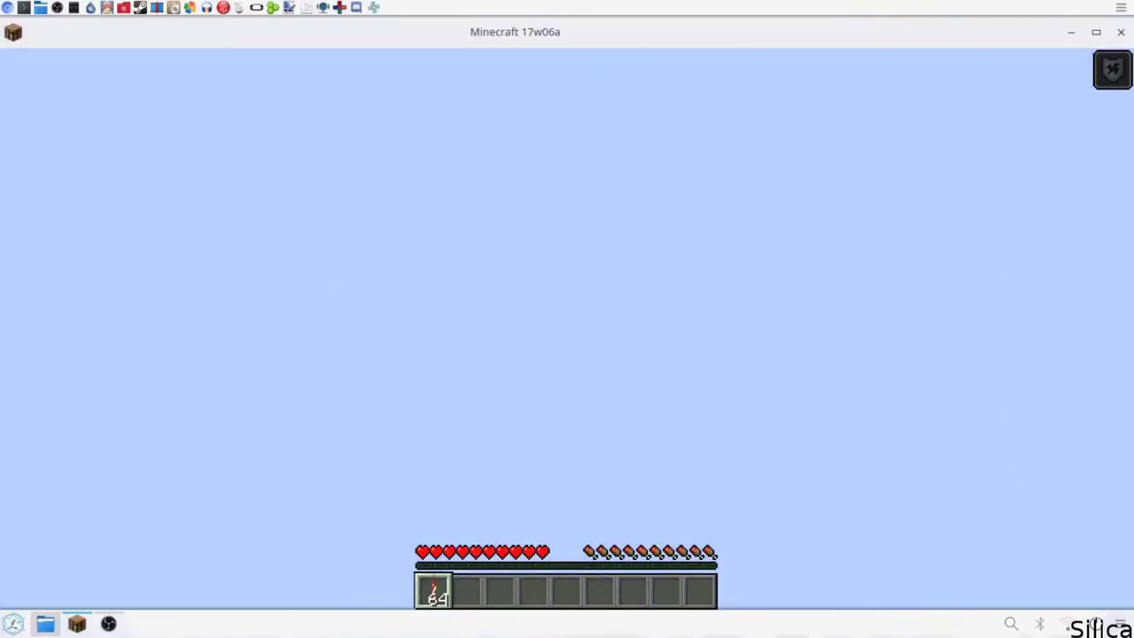
key("F5")
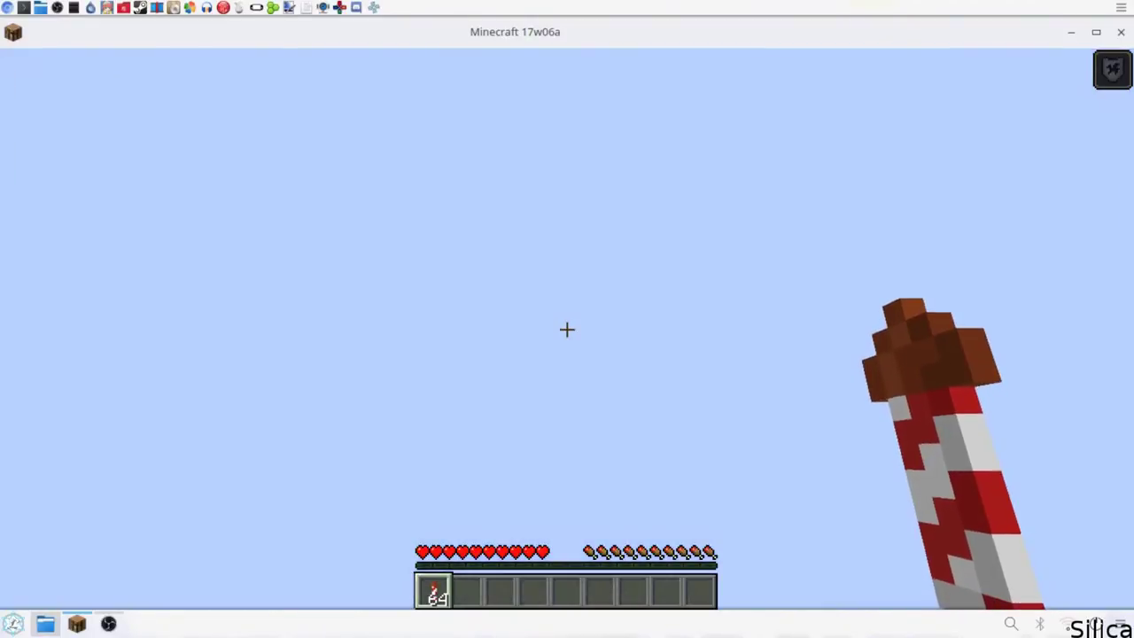
key("F3")
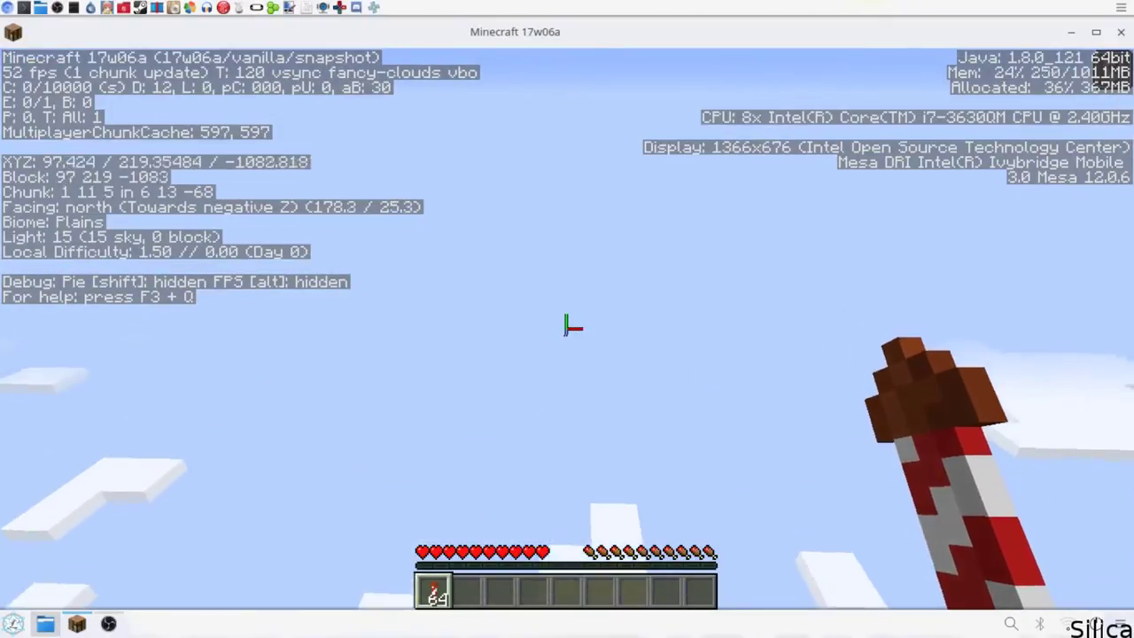
key("F3")
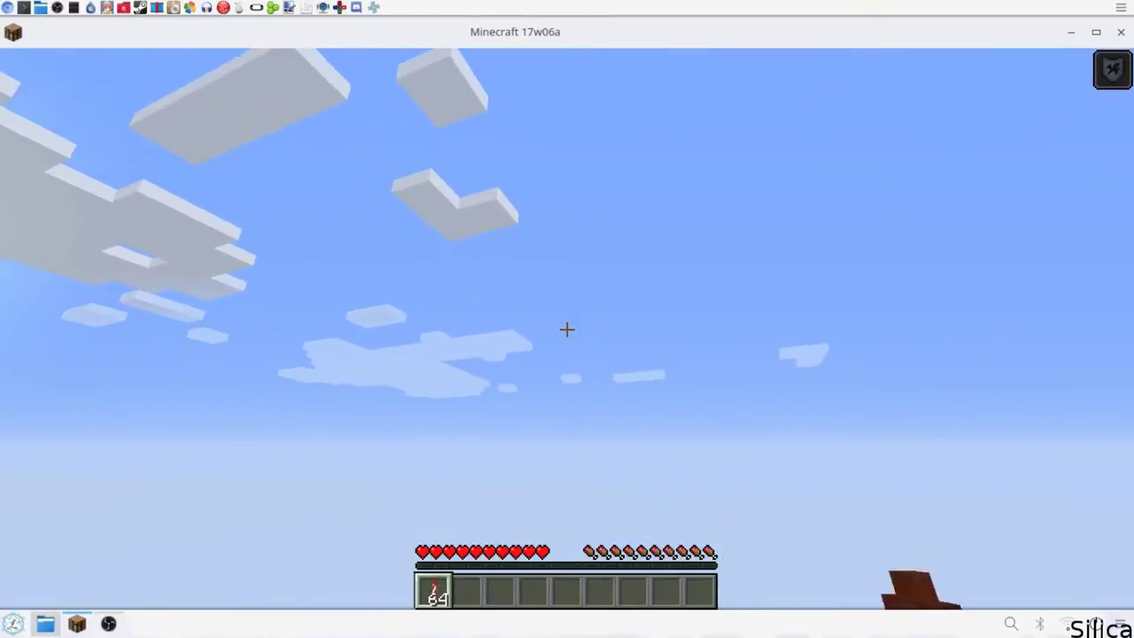
key("F5")
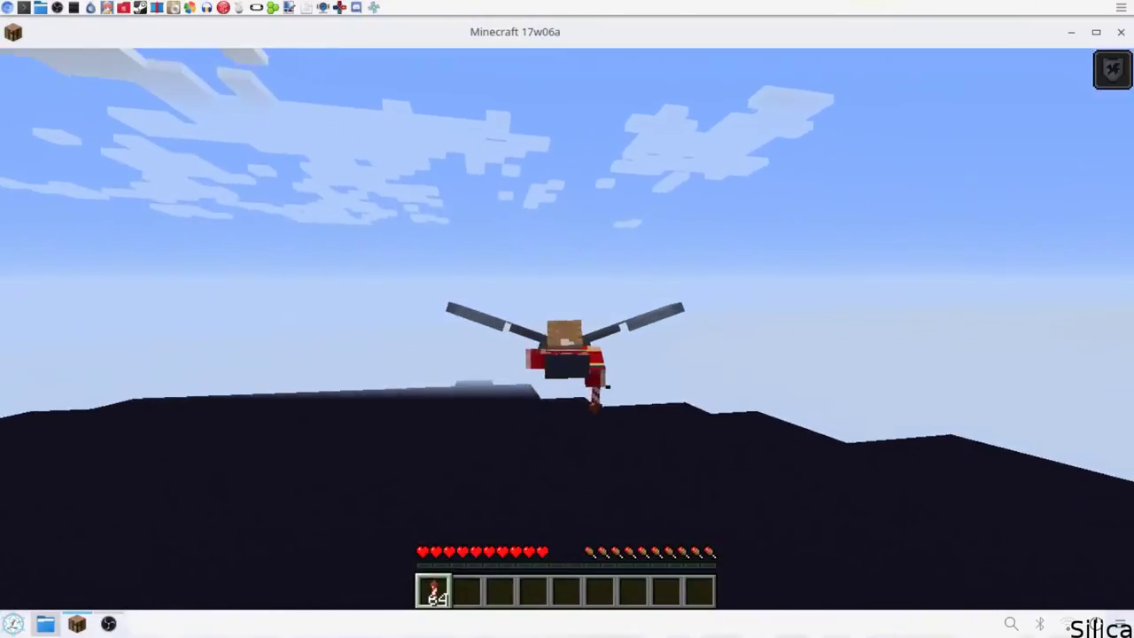
key("F5")
key("F5")
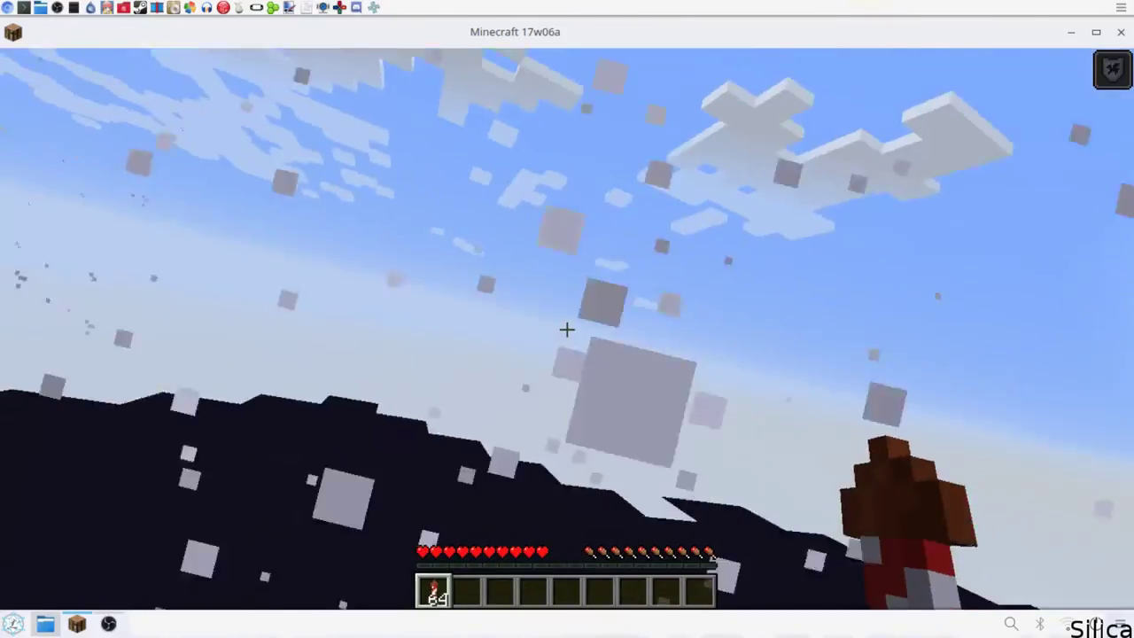
Step: Open the command line to enter the /kill command
key("slash")
key("Escape")
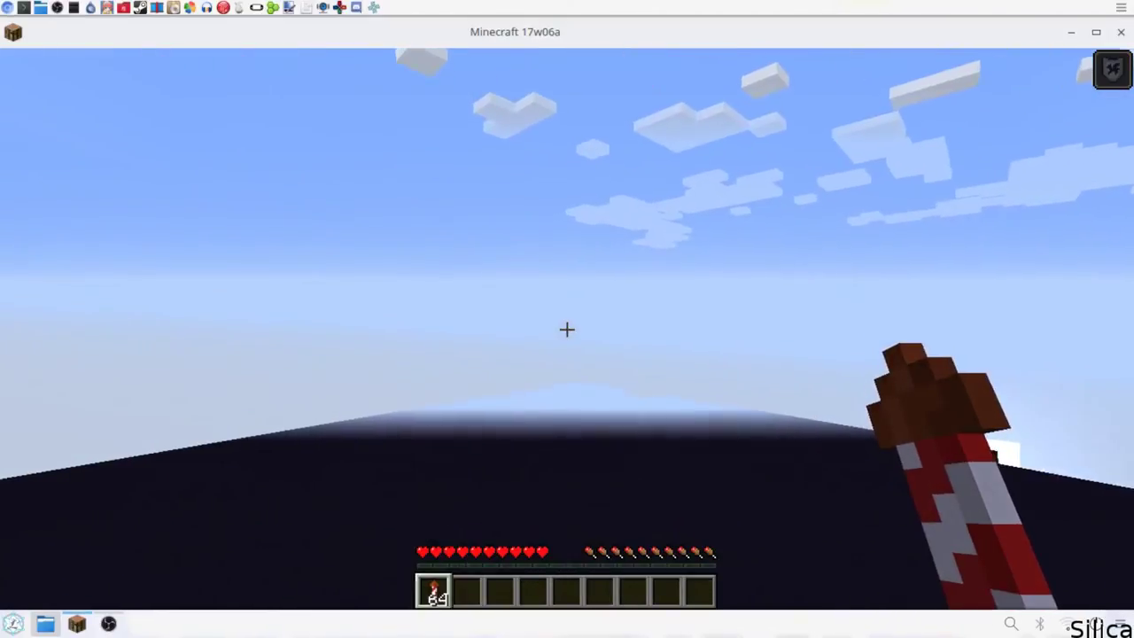
key("slash")
type("l")
Step: Run /kill, respawn the player, and check the inventory
key("Return")
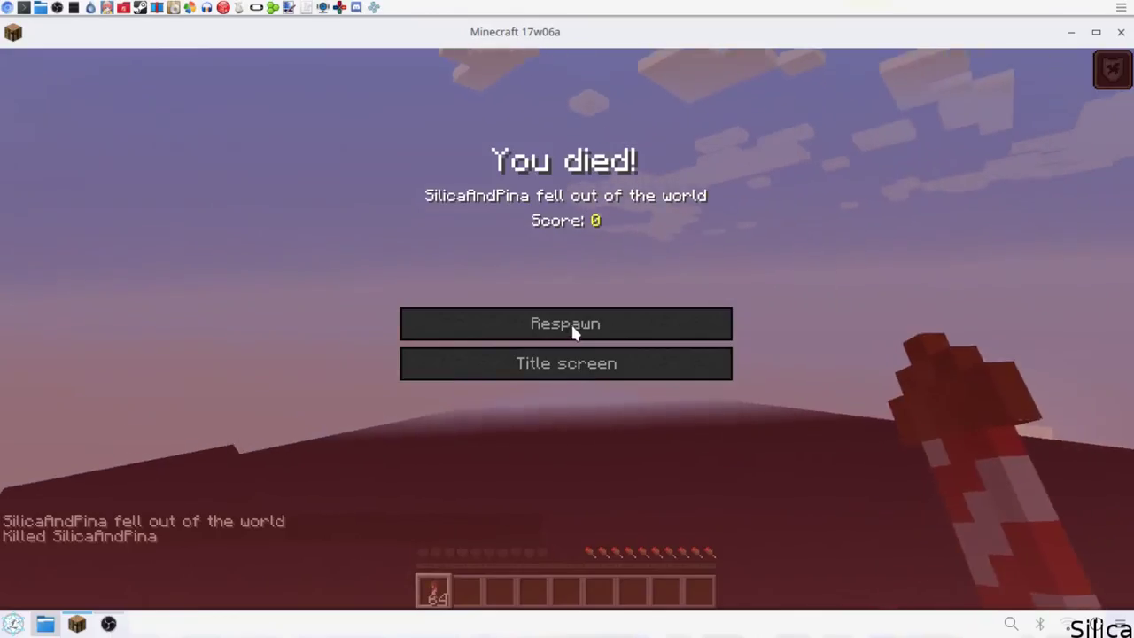
left_click(568, 332)
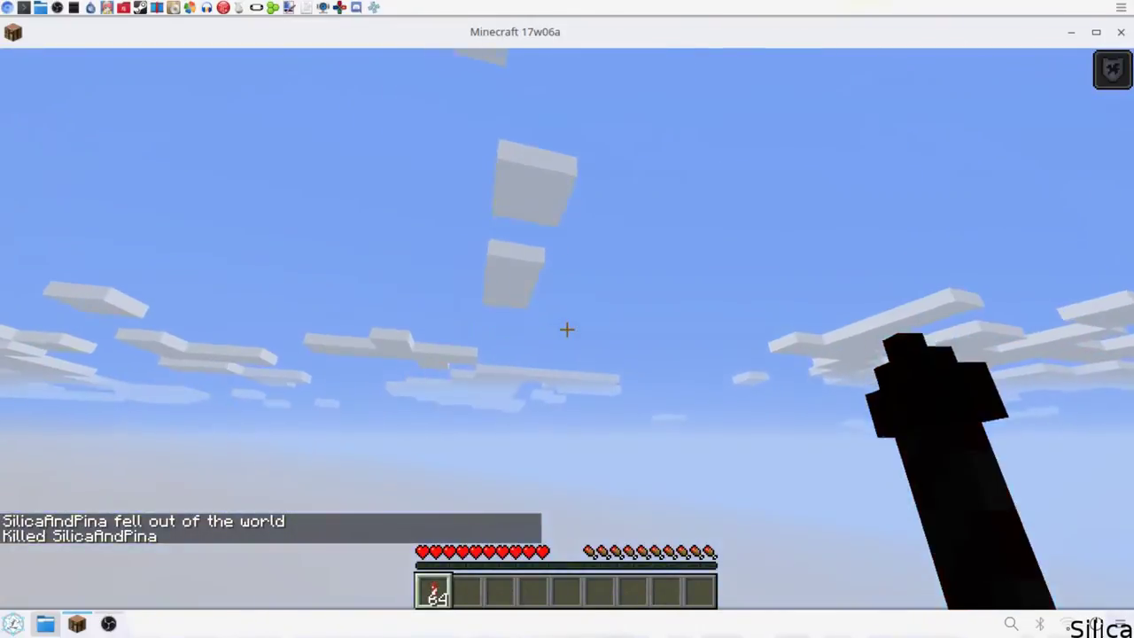
key("e")
key("e")
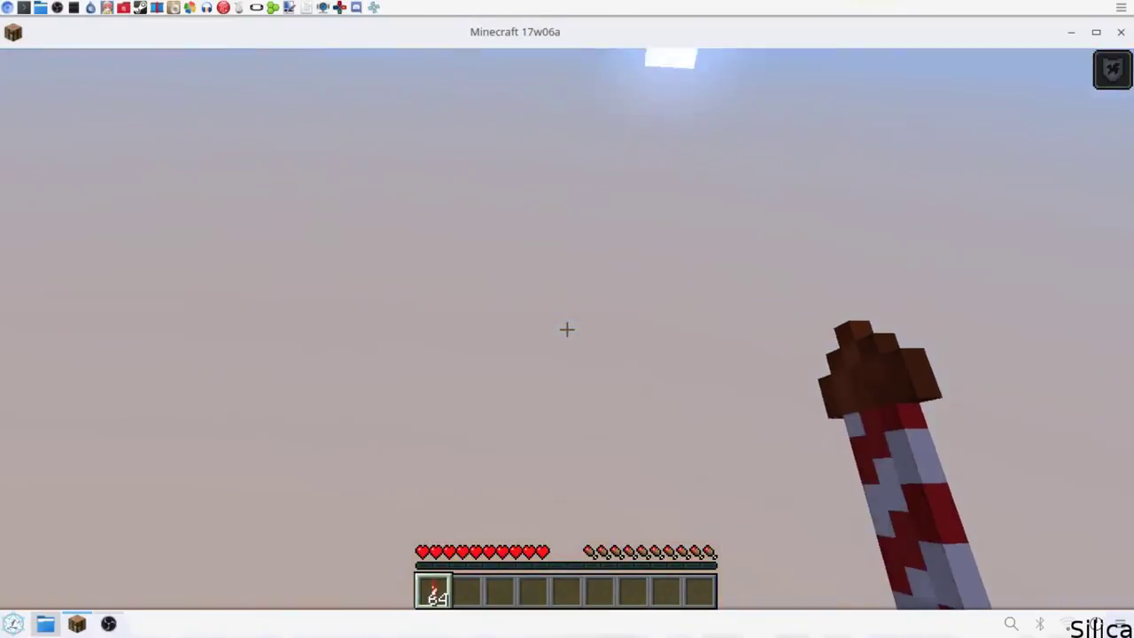
Step: Glide down through the clouds onto the obsidian platform, then glance at the inventory
key("F5")
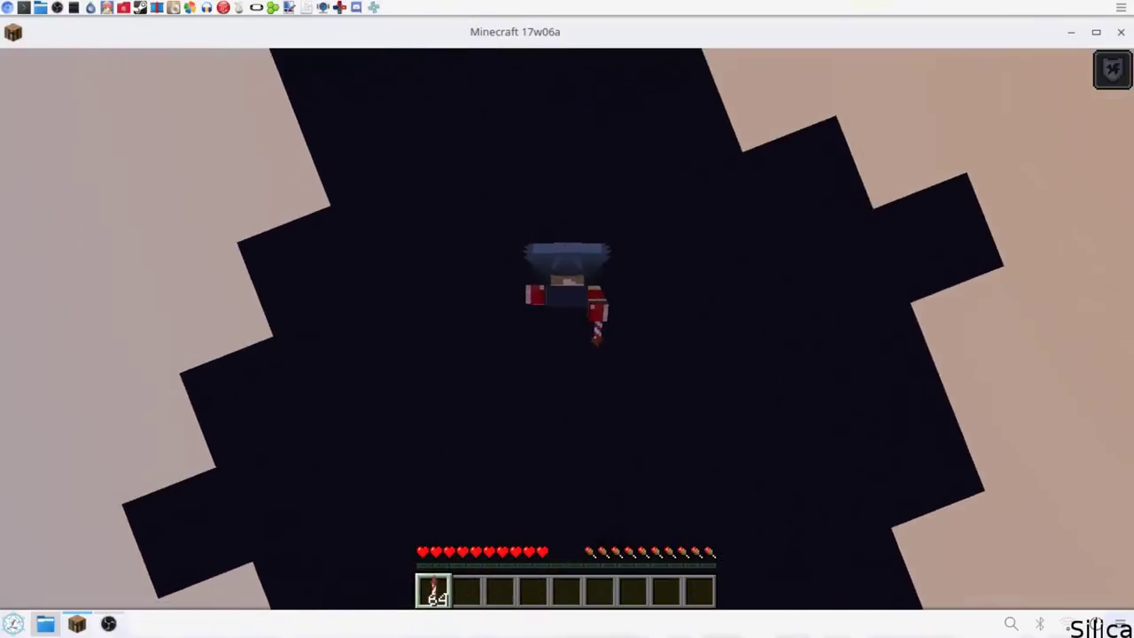
key("F5")
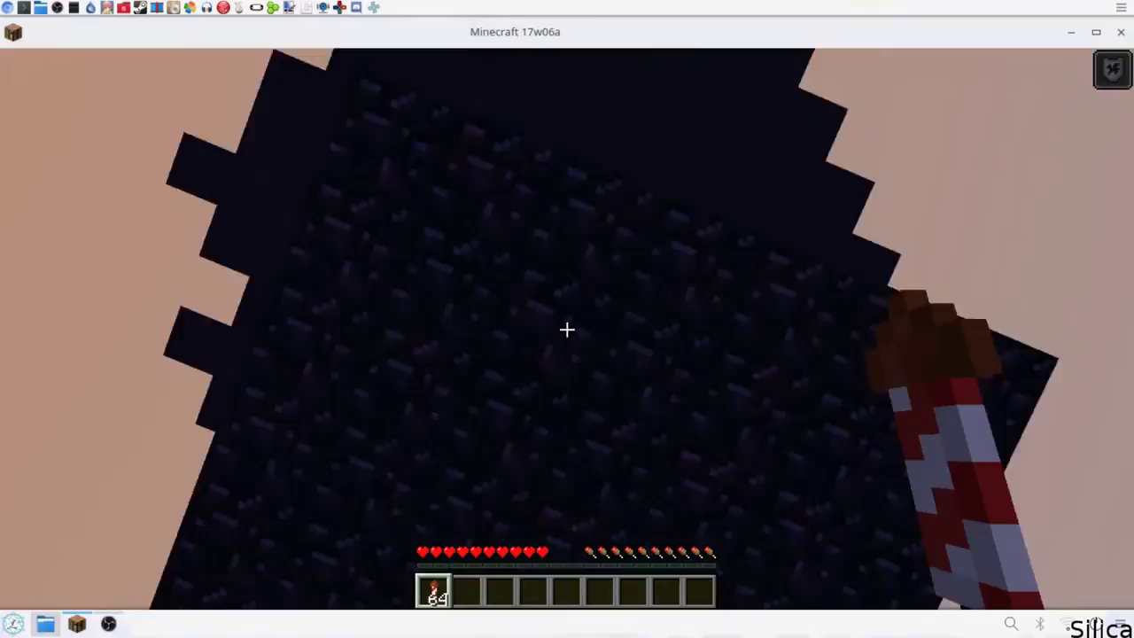
key("e")
key("e")
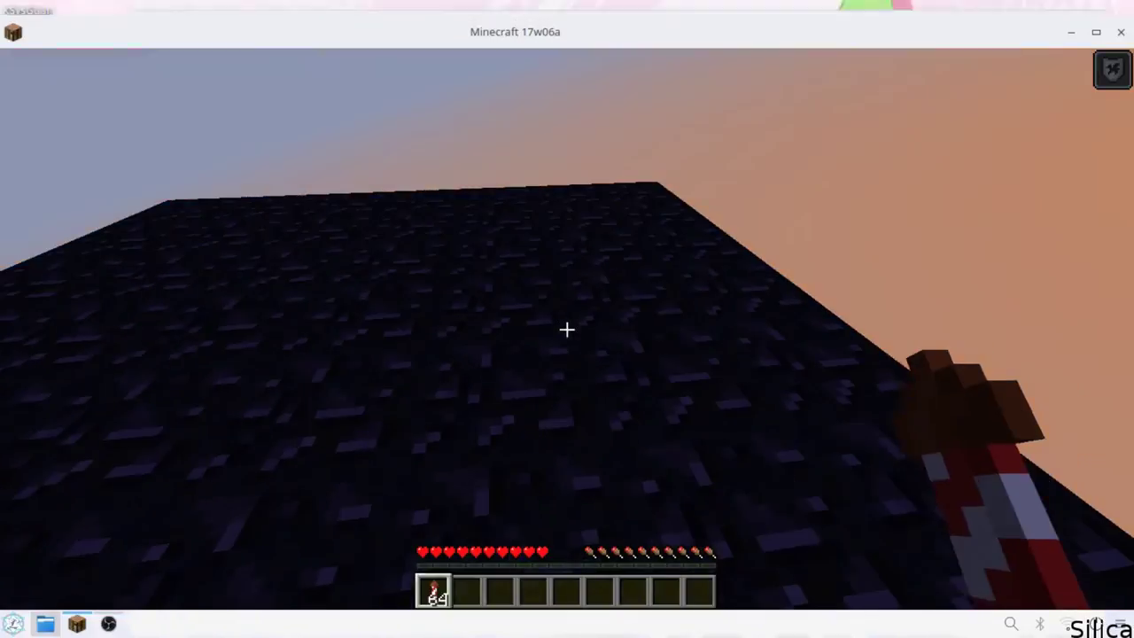